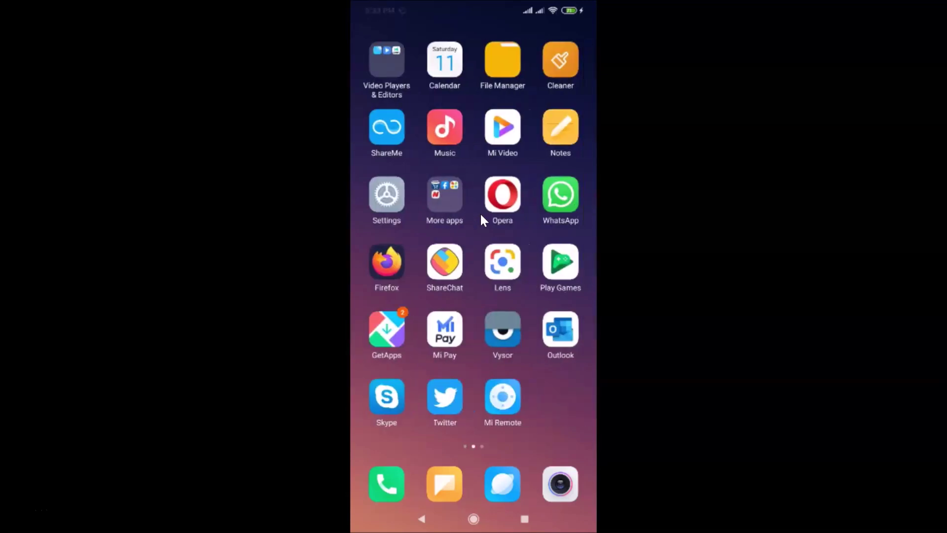
Launch Chrome from the Android home screen to show the google.com page.
left_click(508, 325)
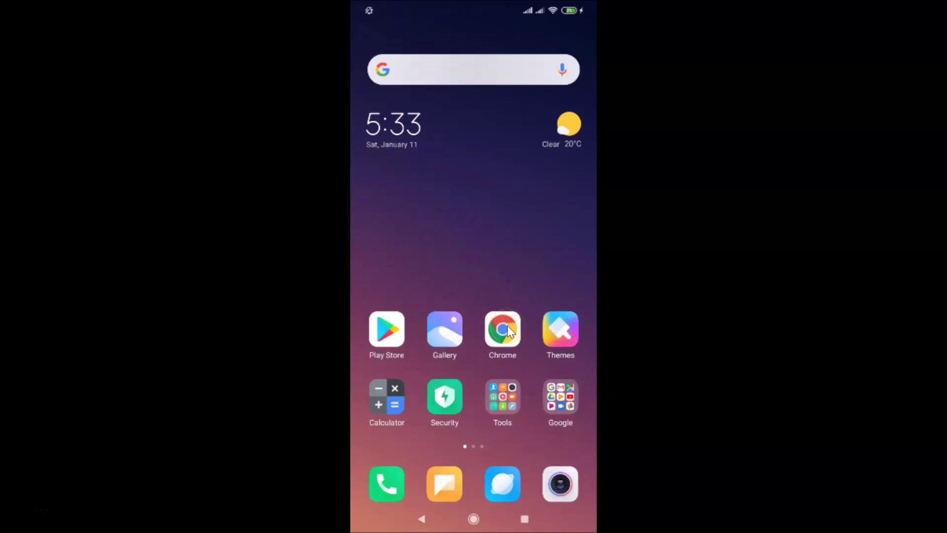
left_click(507, 327)
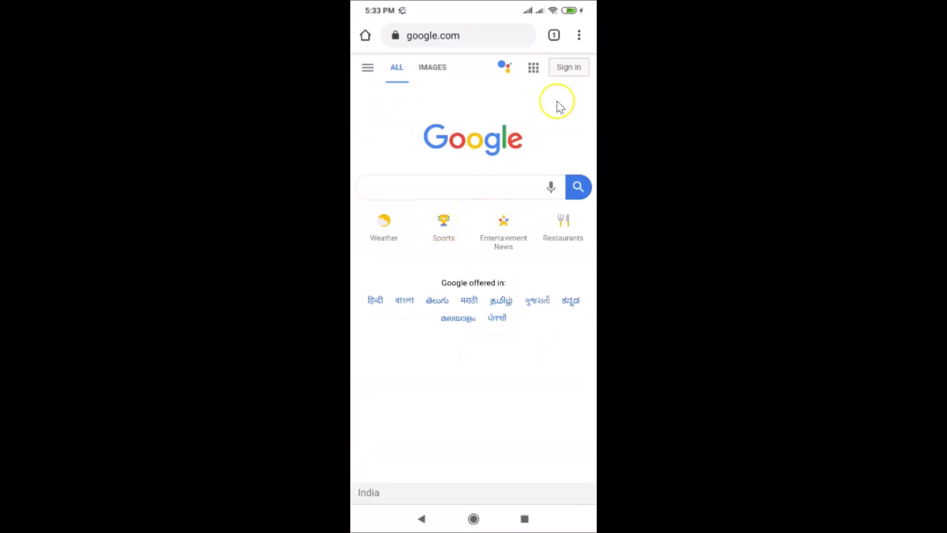
Open Chrome Settings from the three-dot menu and scroll down to the Advanced section.
left_click(580, 36)
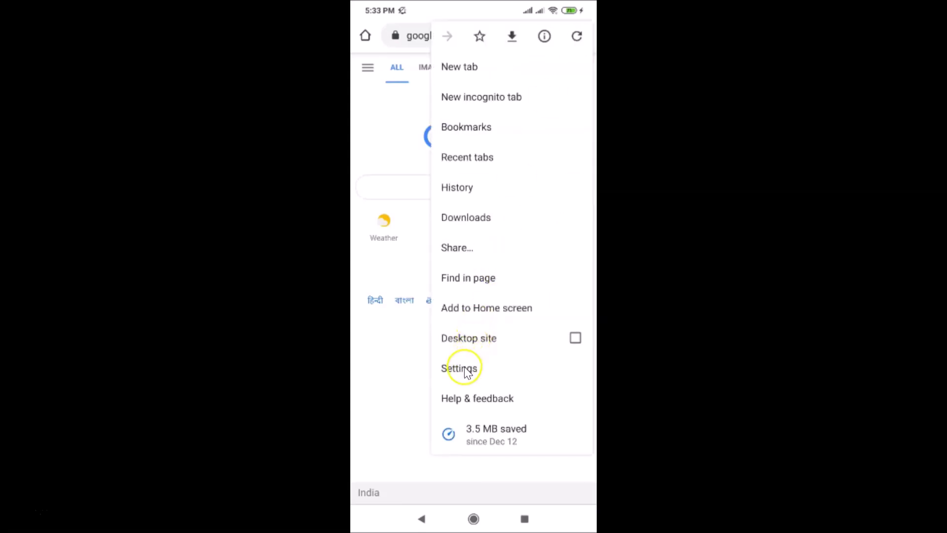
left_click(462, 368)
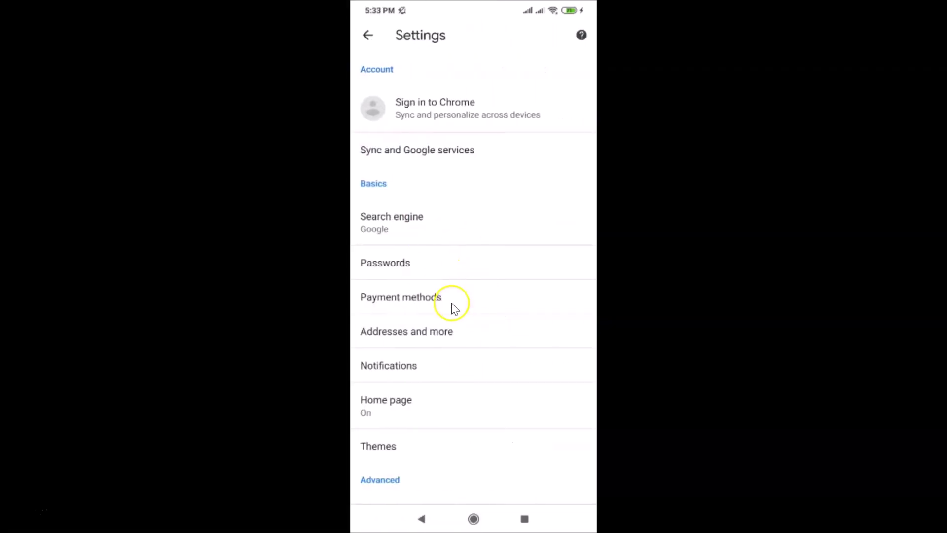
scroll(453, 307, "down", 5)
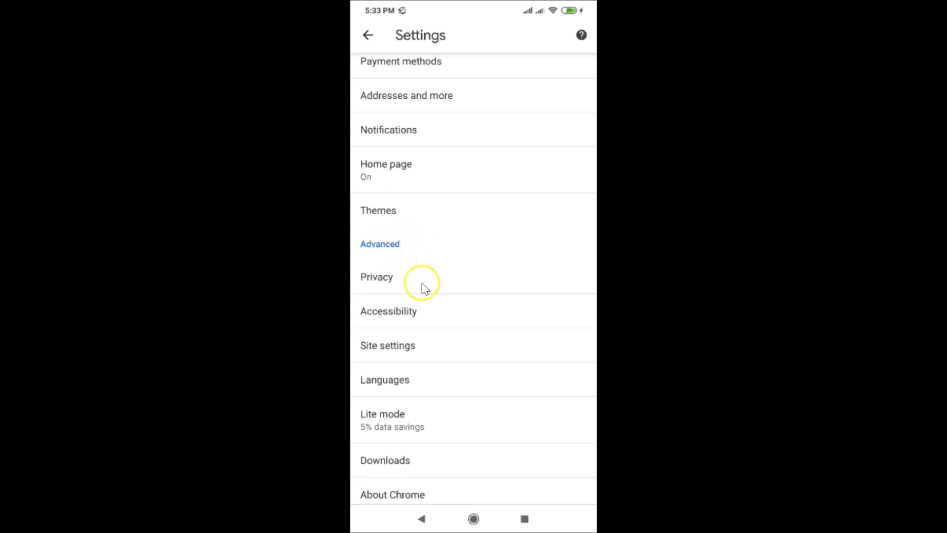
Go into Site settings and open the Media page with Protected content and Autoplay.
left_click(390, 351)
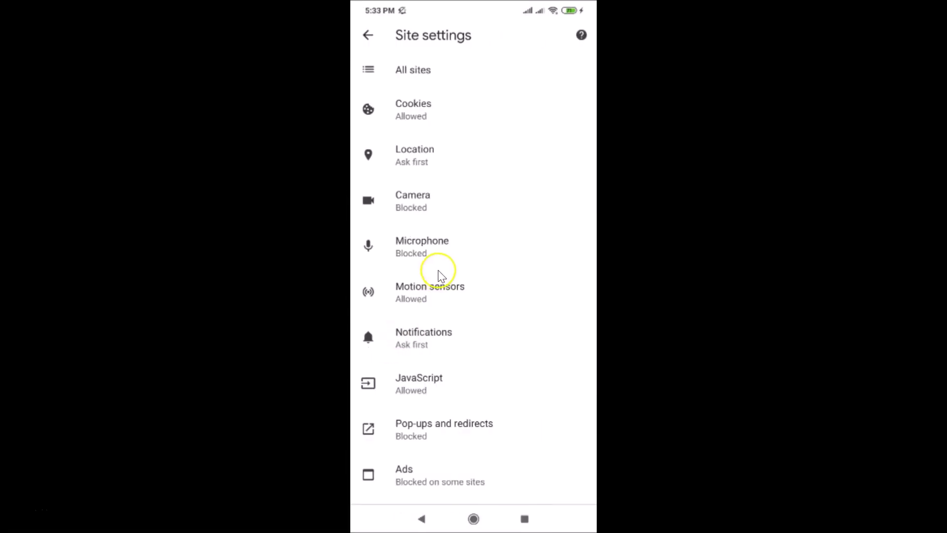
scroll(441, 274, "down", 6)
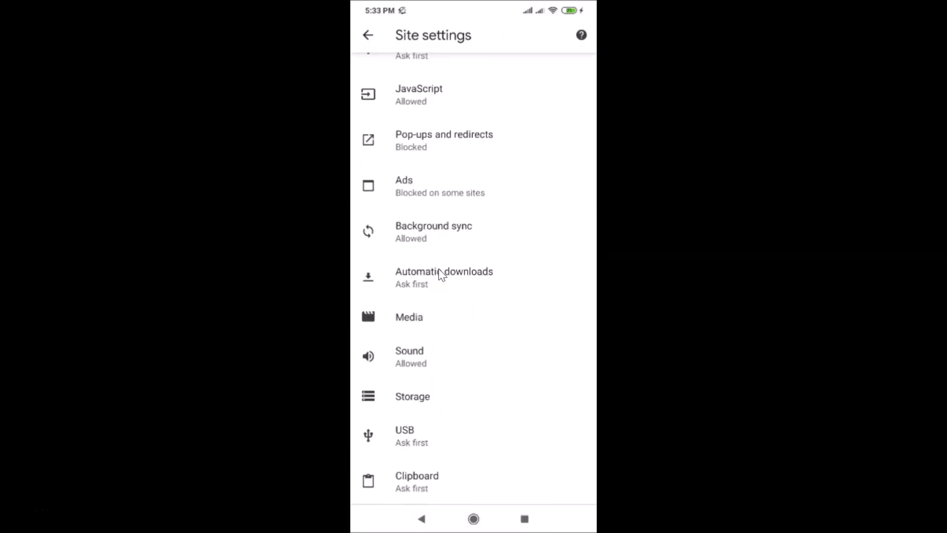
left_click(415, 291)
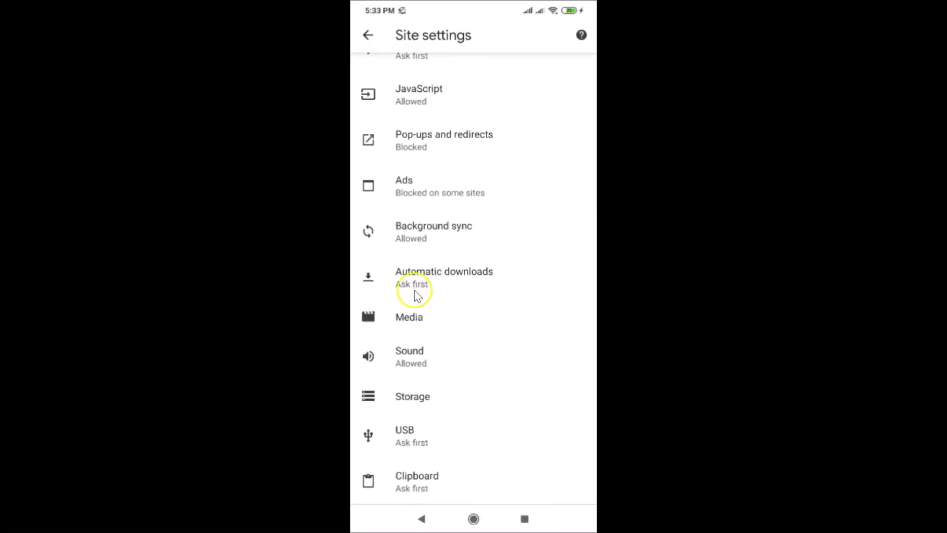
left_click(412, 319)
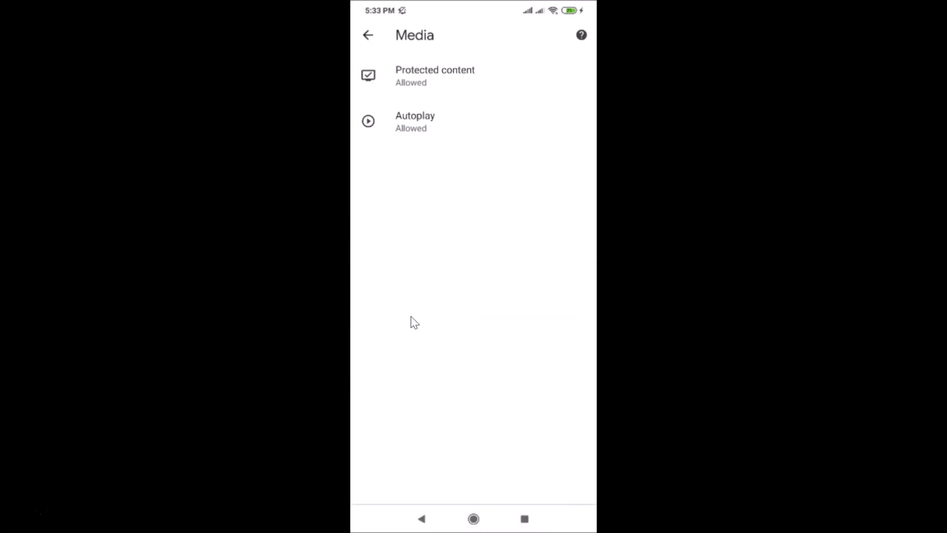
Switch Autoplay off so it reads Blocked, and start a site exception.
left_click(427, 123)
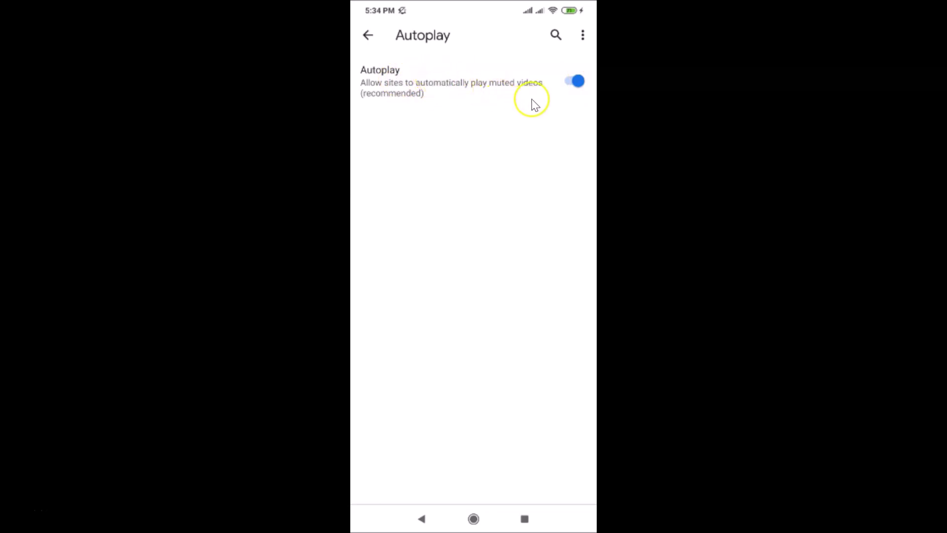
left_click(571, 83)
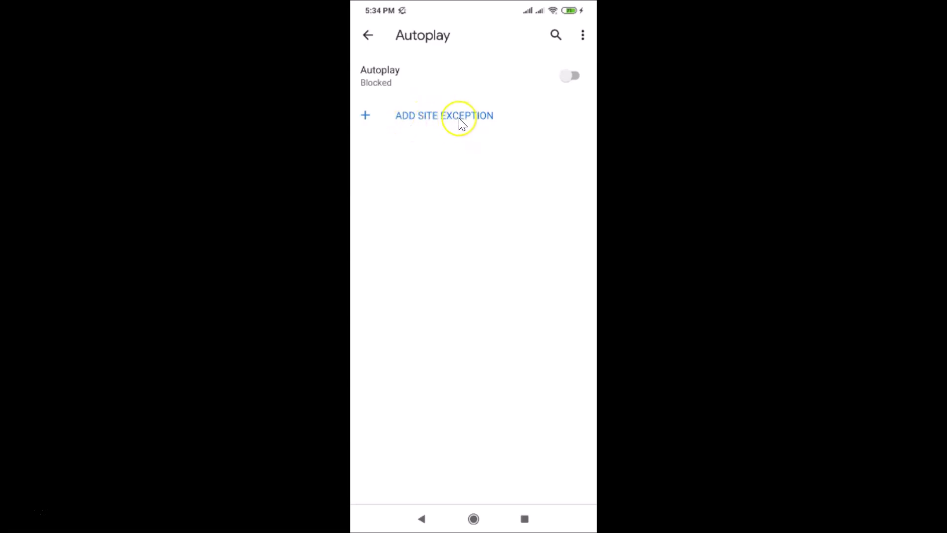
left_click(429, 122)
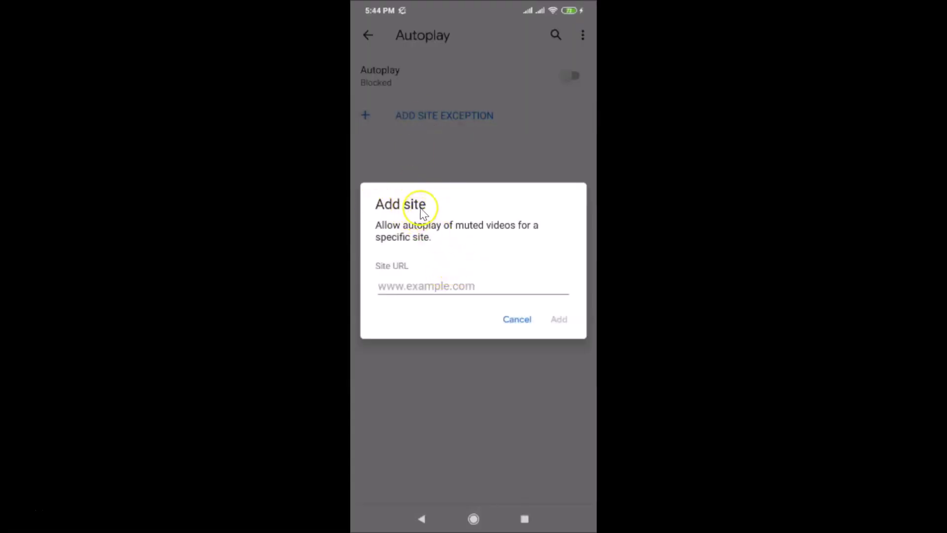
left_click(443, 286)
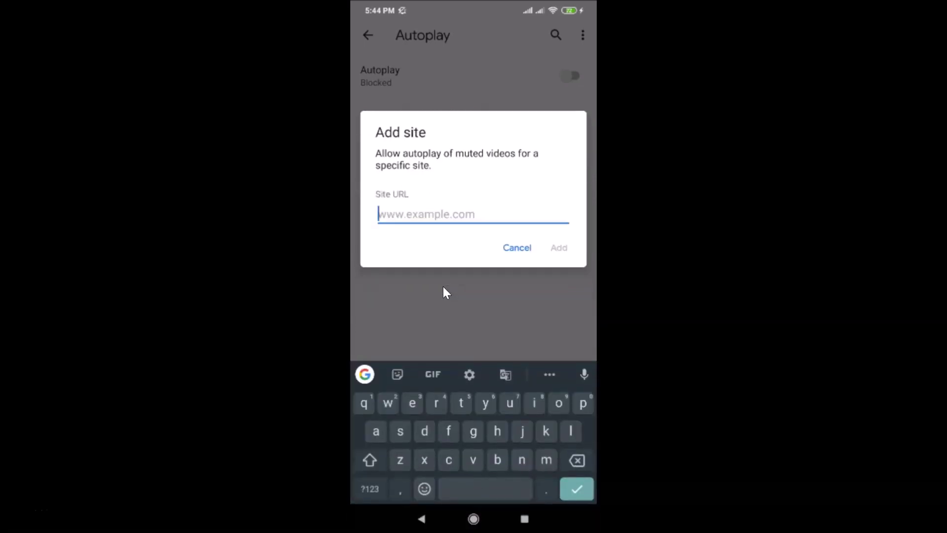
type("www.")
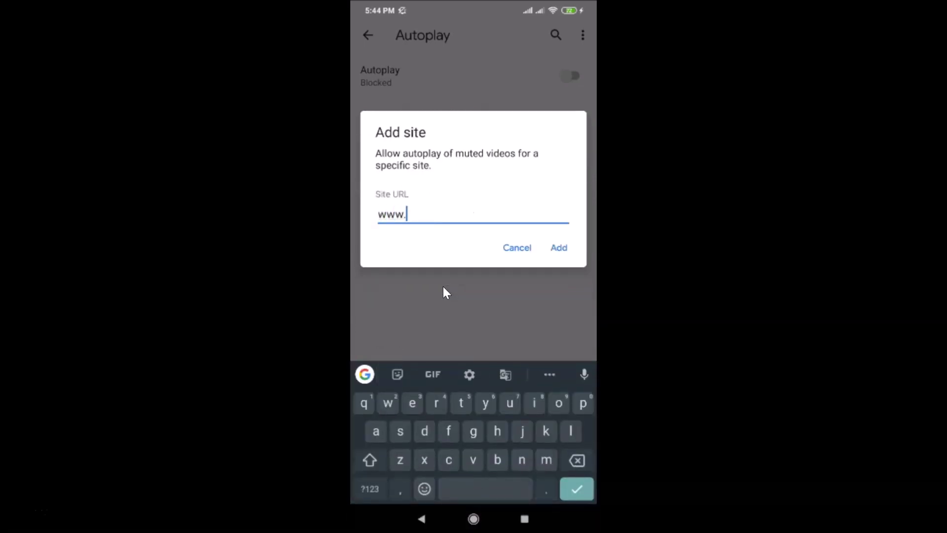
type("facebook.com")
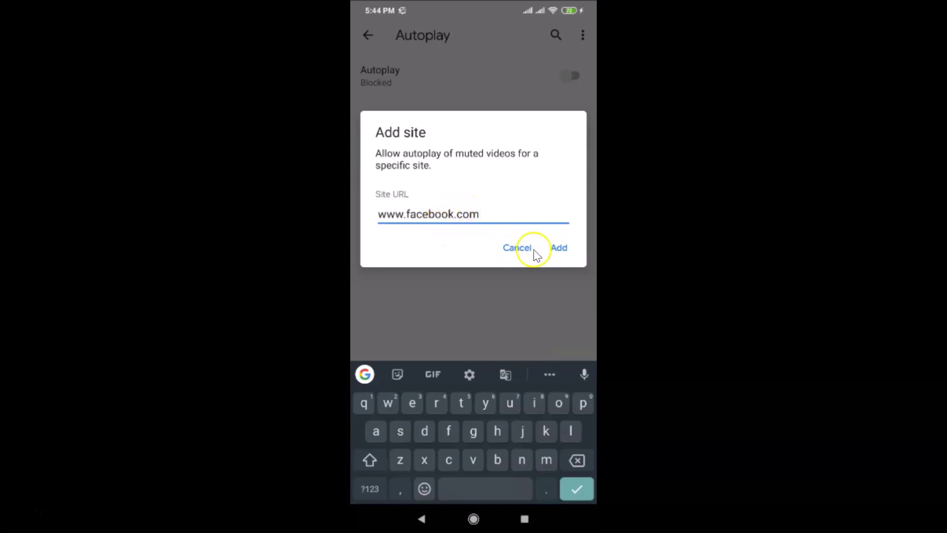
left_click(559, 248)
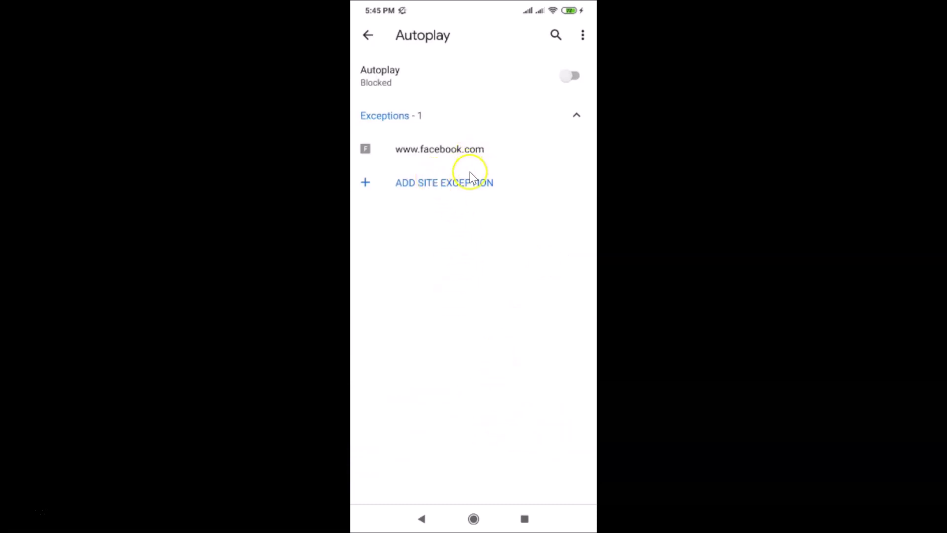
left_click(427, 194)
left_click(425, 185)
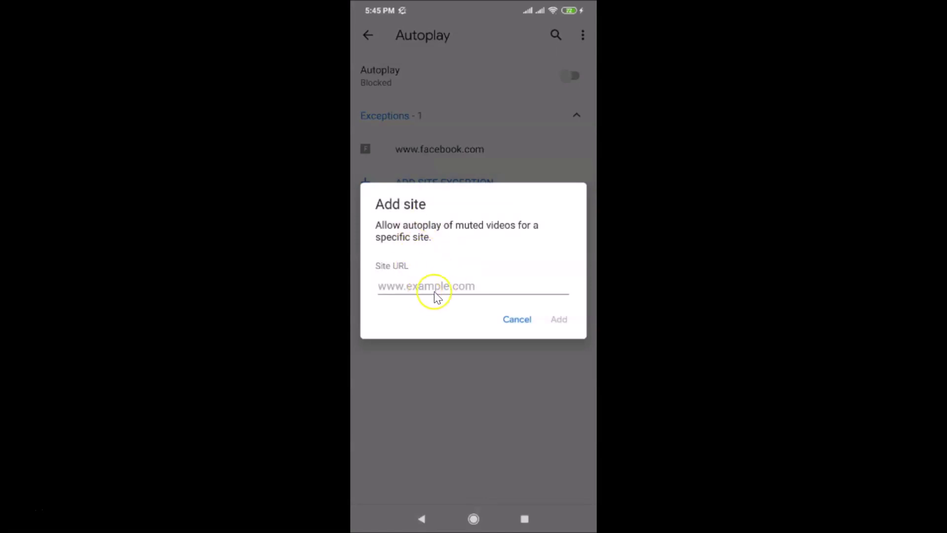
left_click(522, 327)
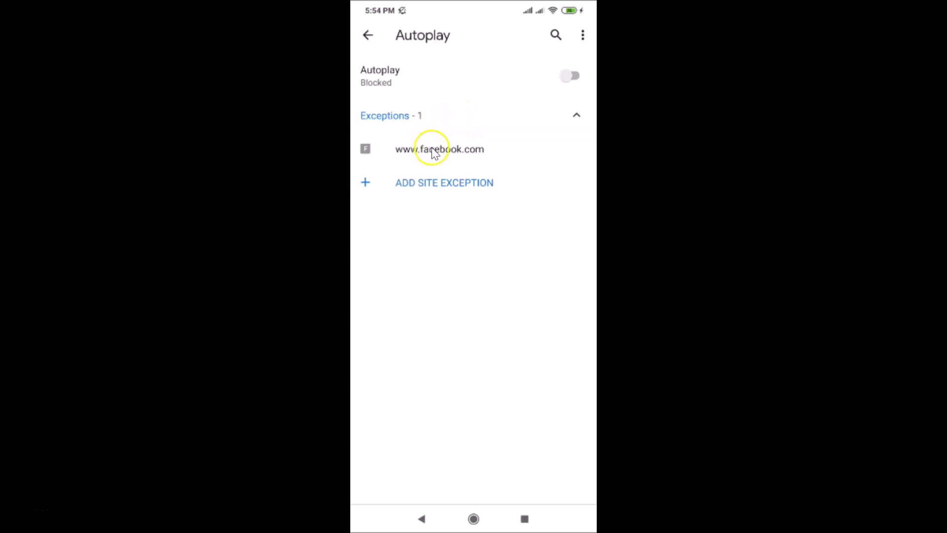
left_click(462, 157)
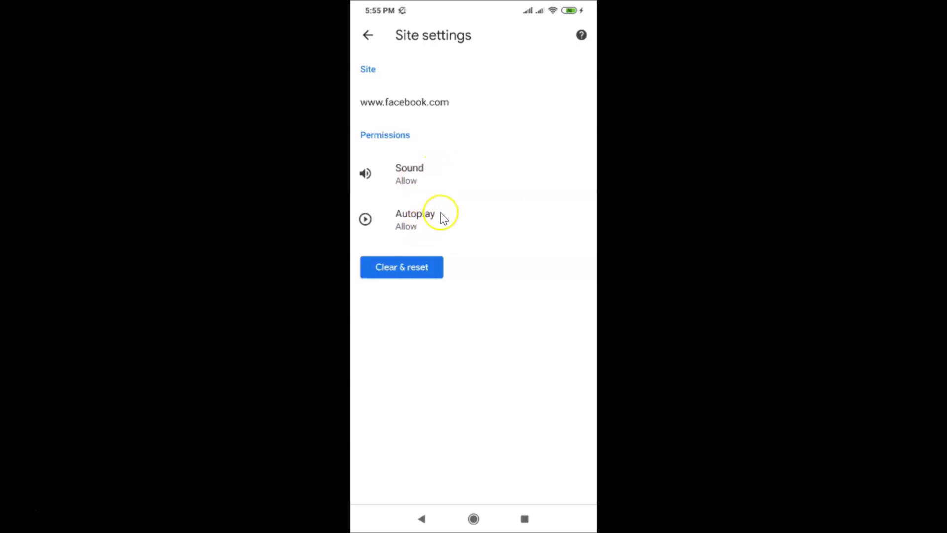
left_click(422, 175)
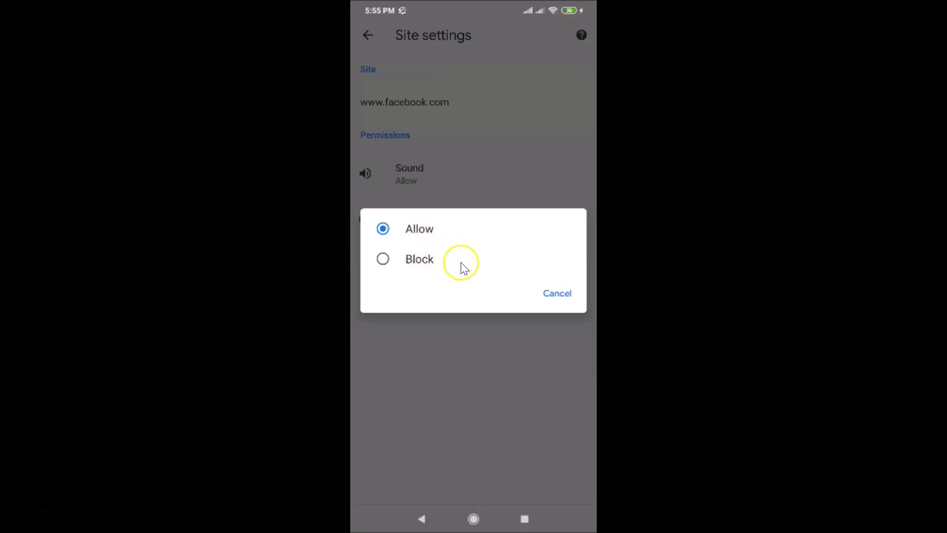
left_click(551, 298)
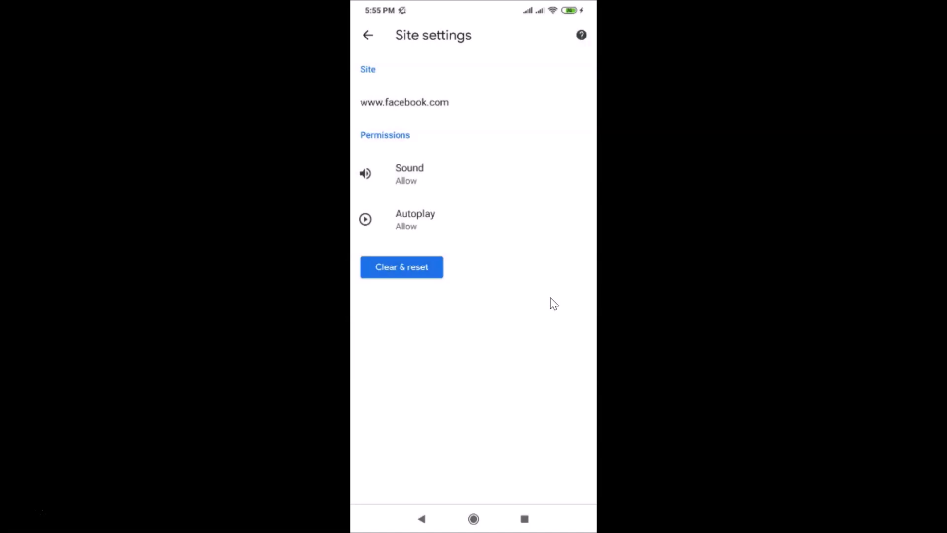
left_click(424, 226)
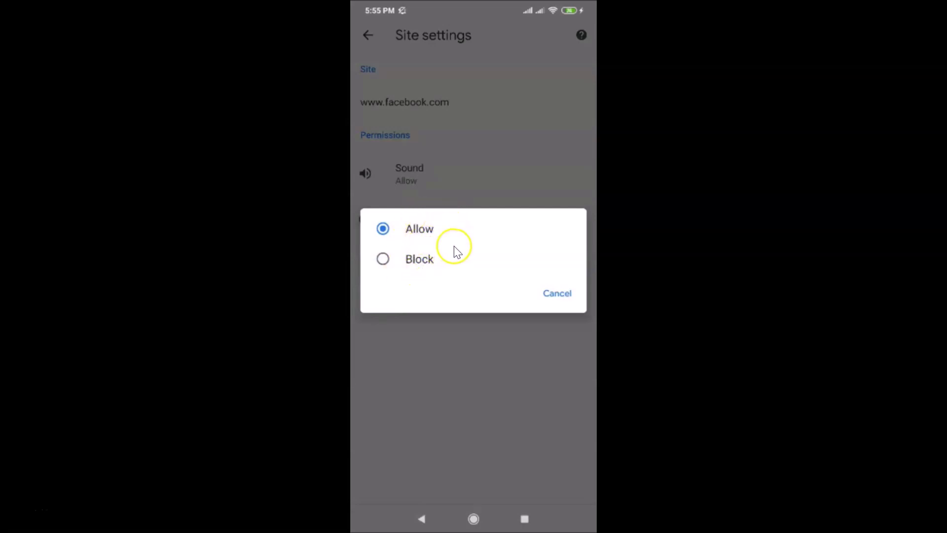
left_click(550, 297)
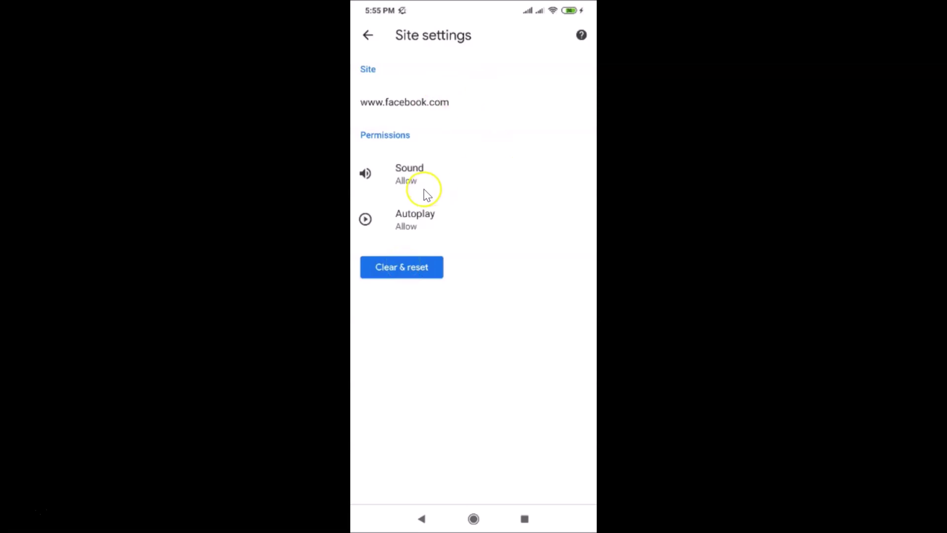
left_click(417, 272)
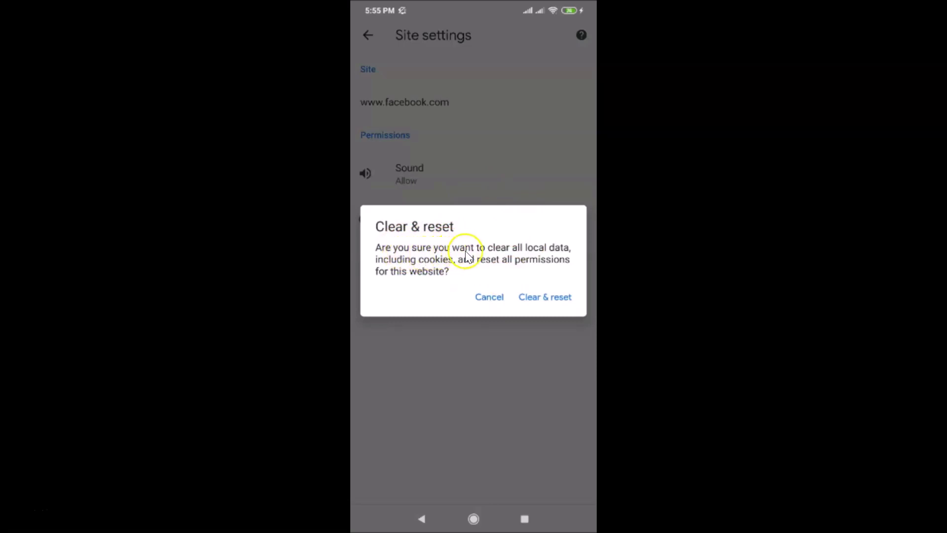
left_click(545, 299)
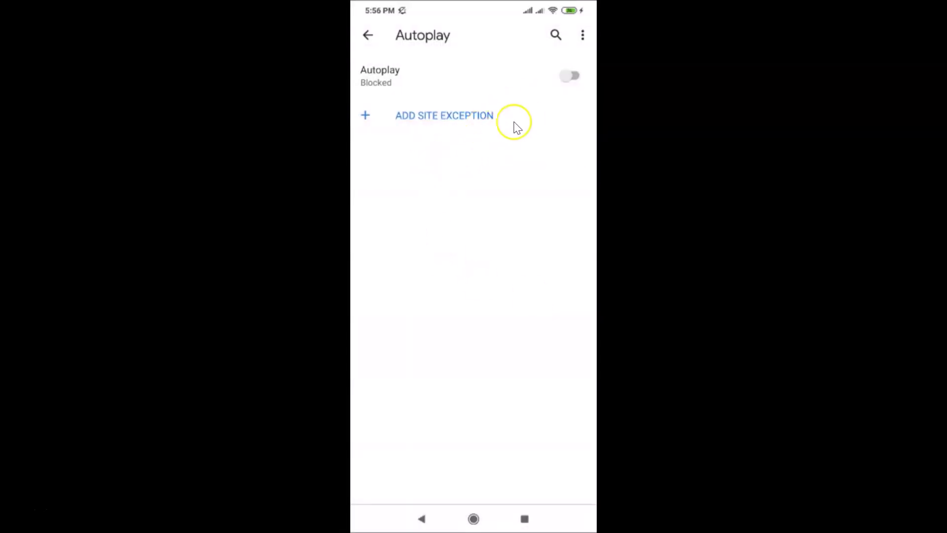
Back out through Media and Site settings to Chrome's main Settings page.
left_click(374, 39)
left_click(374, 39)
left_click(373, 39)
left_click(373, 39)
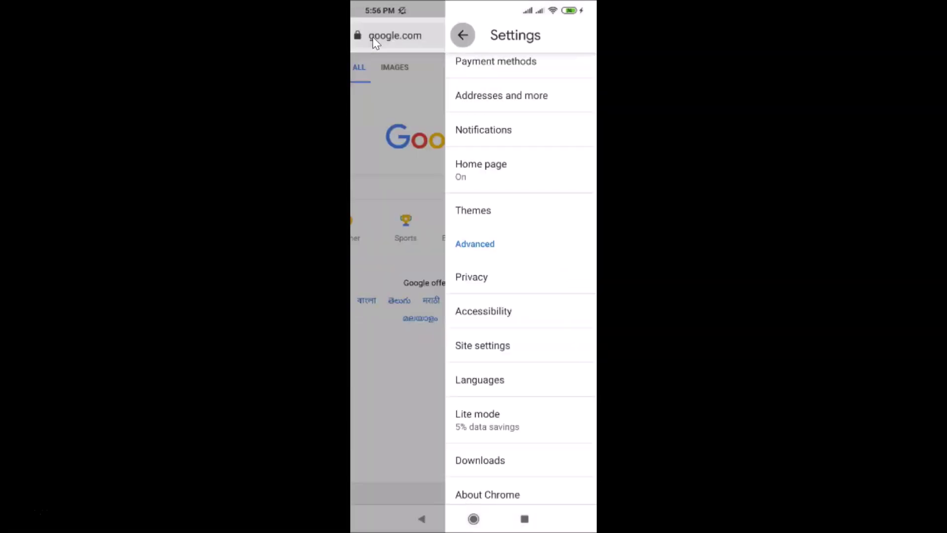